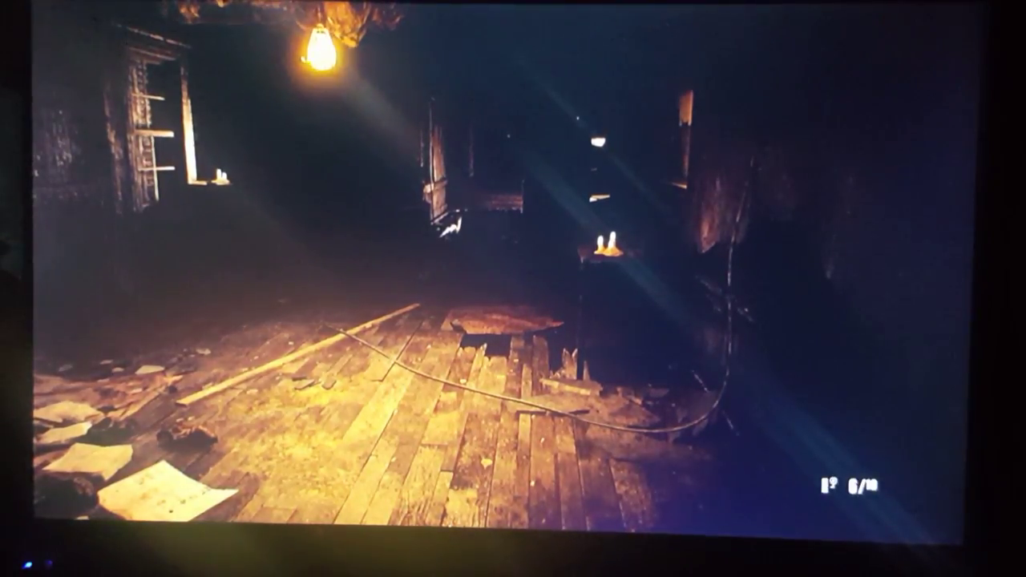
pyautogui.press('Escape')
pyautogui.press('Down')
pyautogui.press('Down')
pyautogui.press('Down')
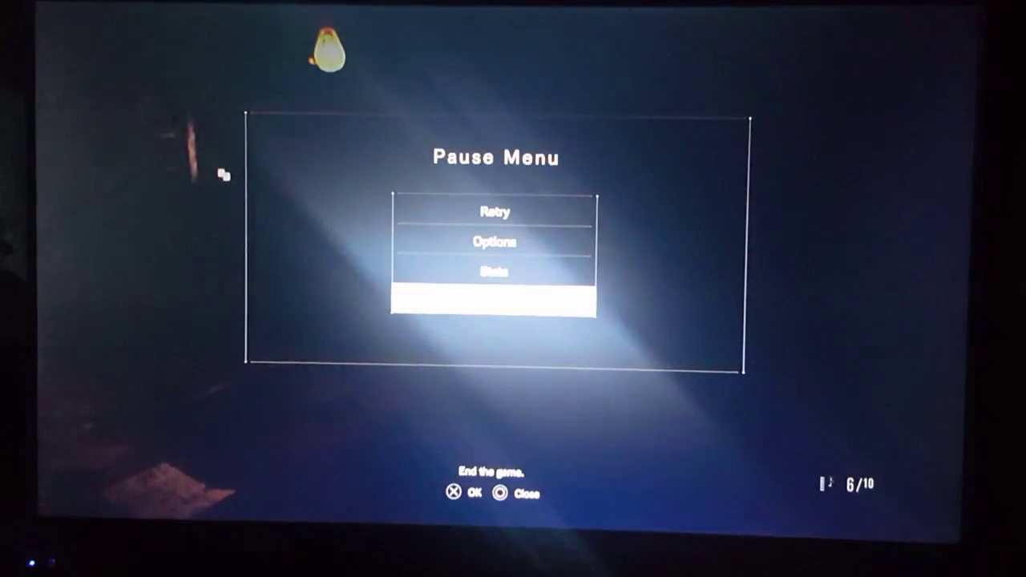
pyautogui.press('Down')
pyautogui.press('Return')
pyautogui.press('Return')
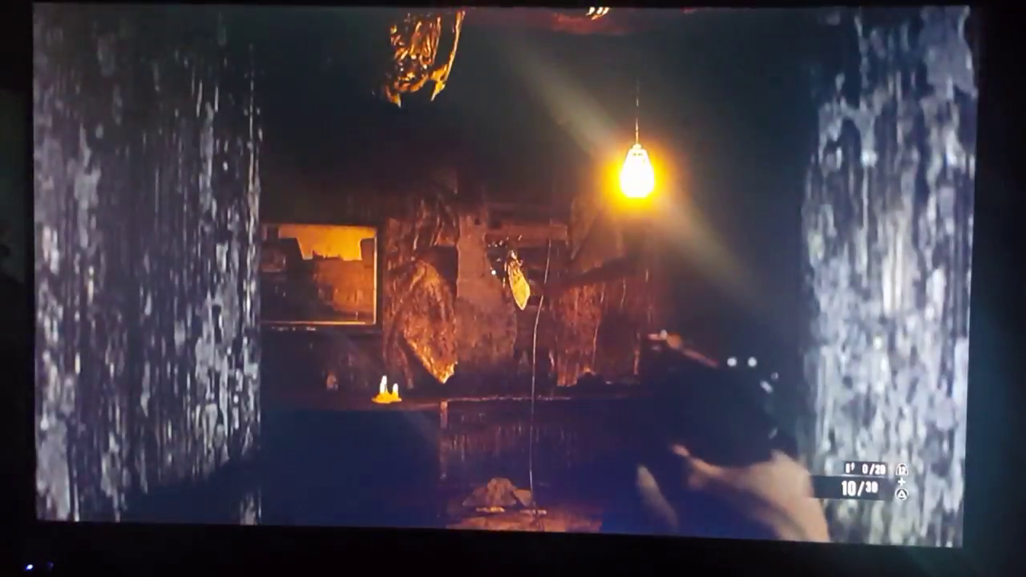
pyautogui.click(493, 272)
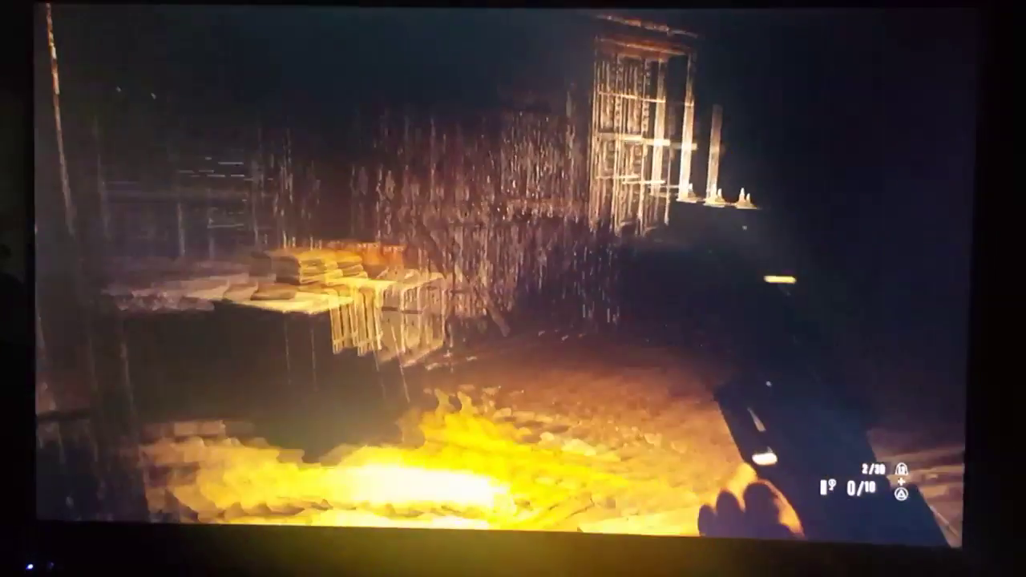
pyautogui.press('w')
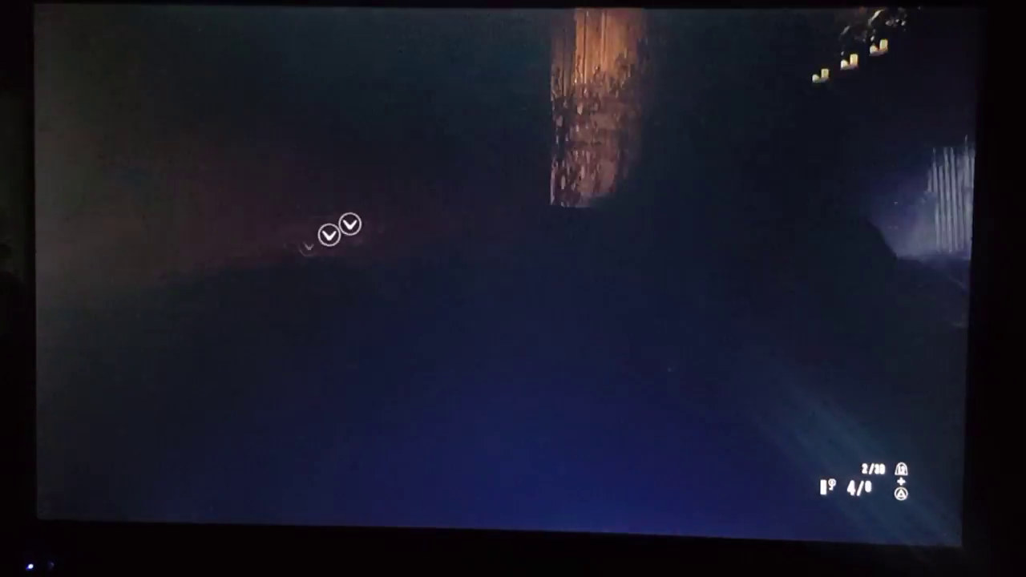
pyautogui.press('e')
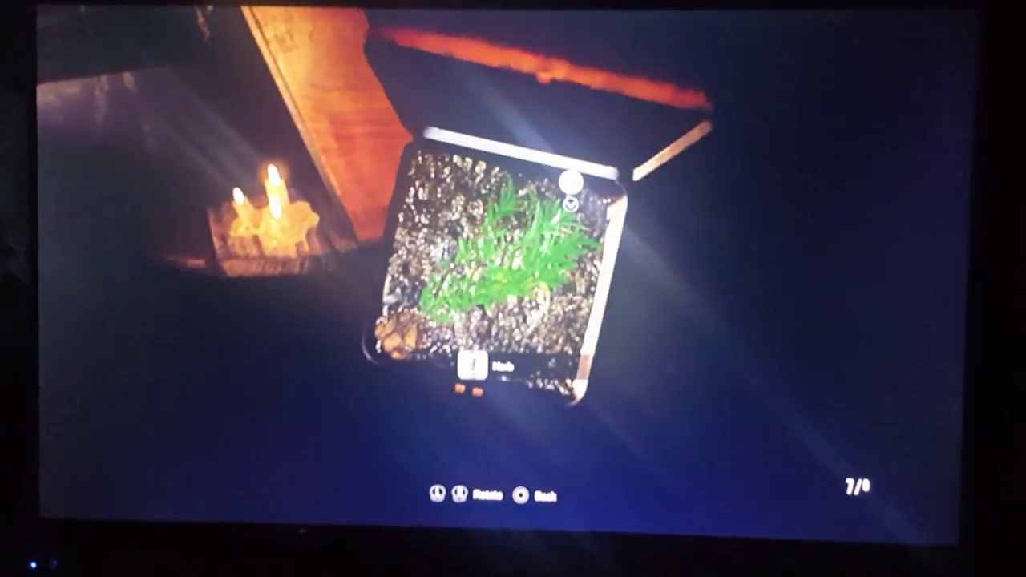
pyautogui.press('Escape')
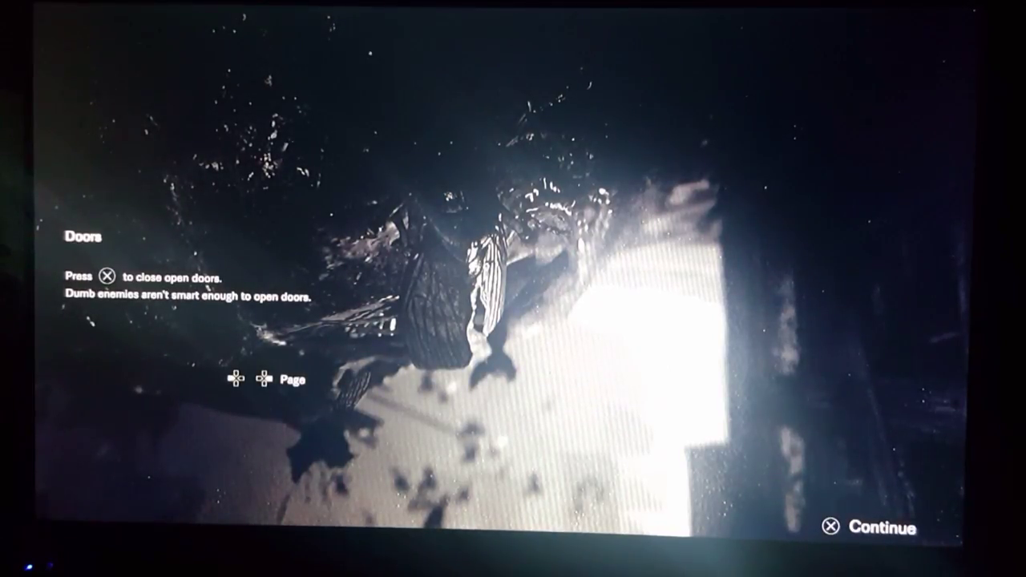
pyautogui.press('Return')
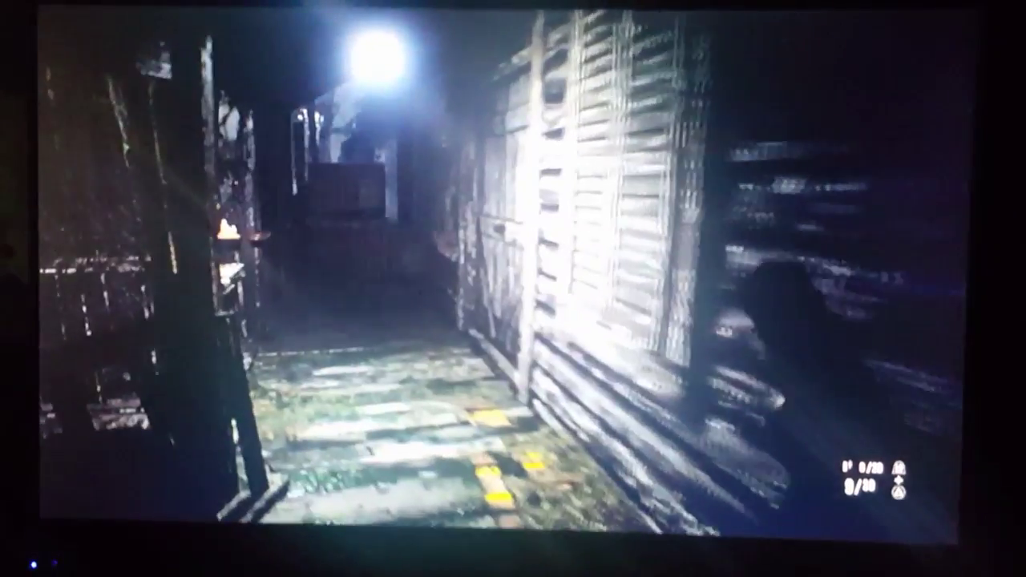
pyautogui.press('Escape')
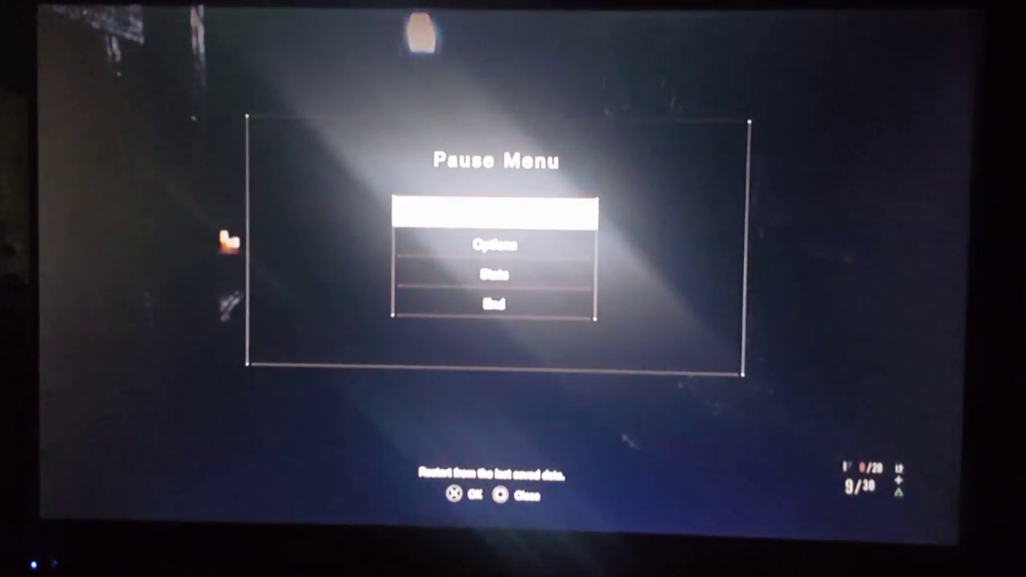